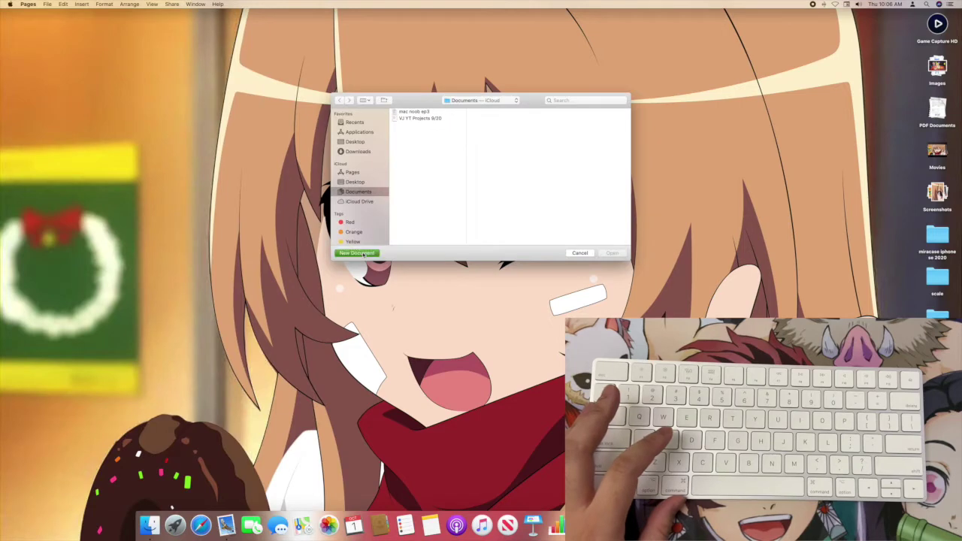
Create a new blank document and enter the text "Hello"
left_click(364, 255)
double_click(401, 223)
type("Hello")
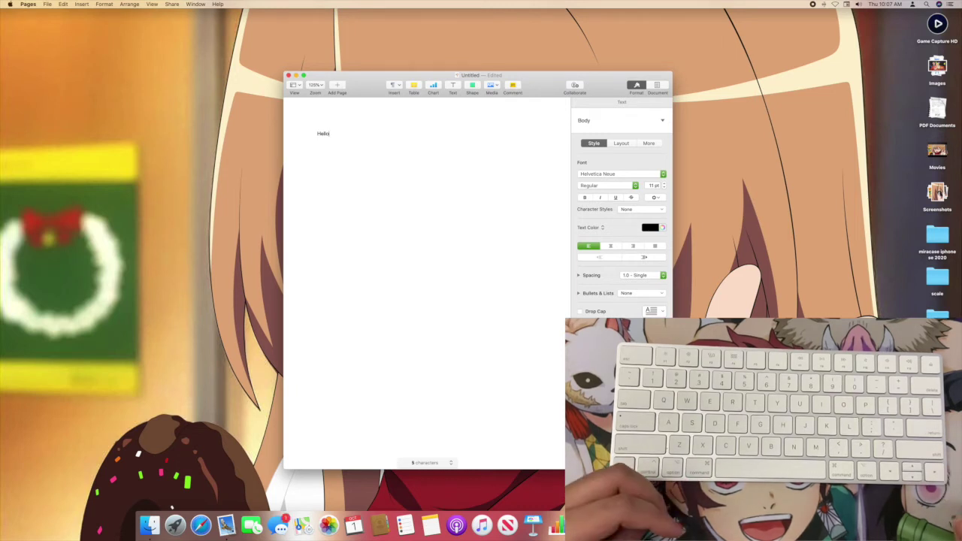
Remove the word "Hello" from the page and put "Hello Hello" in its place
key("shift+super+Left")
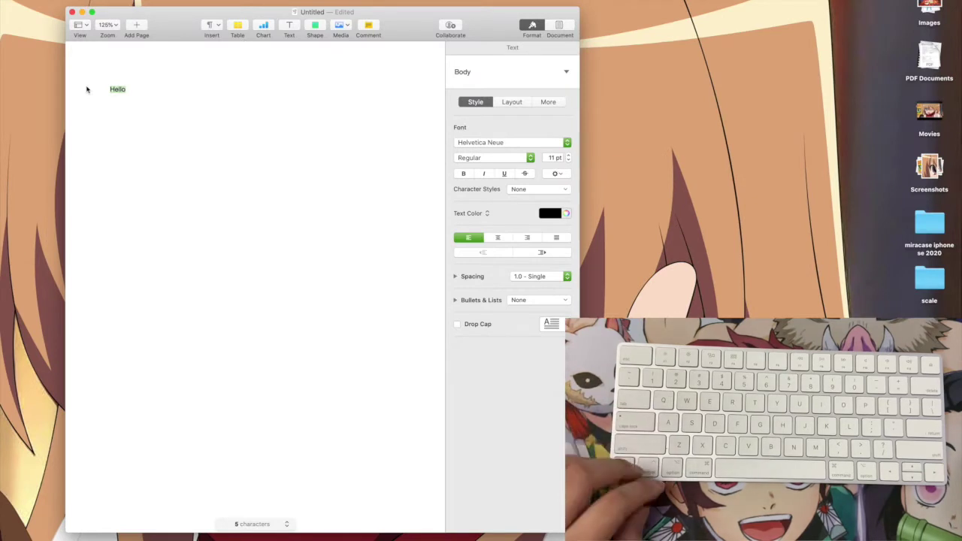
key("BackSpace")
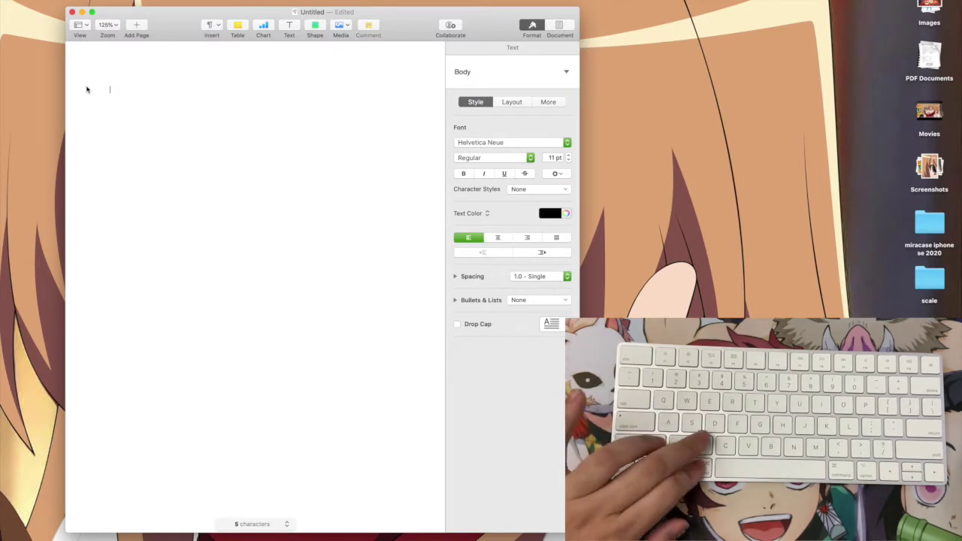
type("Hallo")
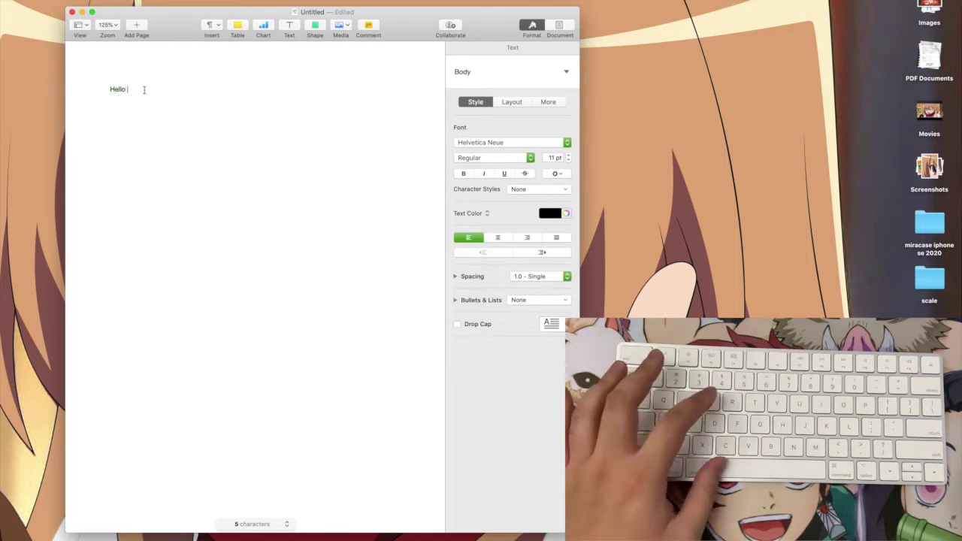
type(" Hello")
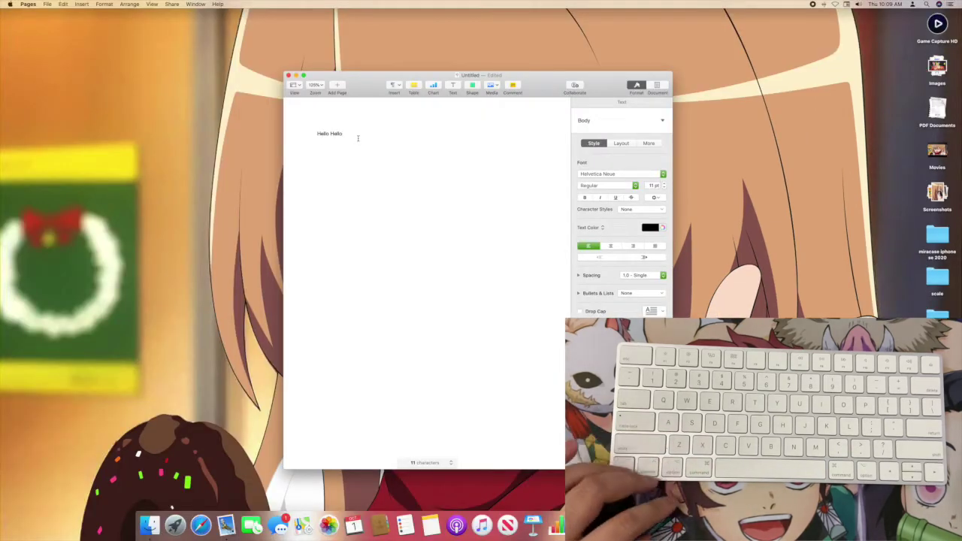
Cut all of the document's text and paste it back onto the page
key("super+a")
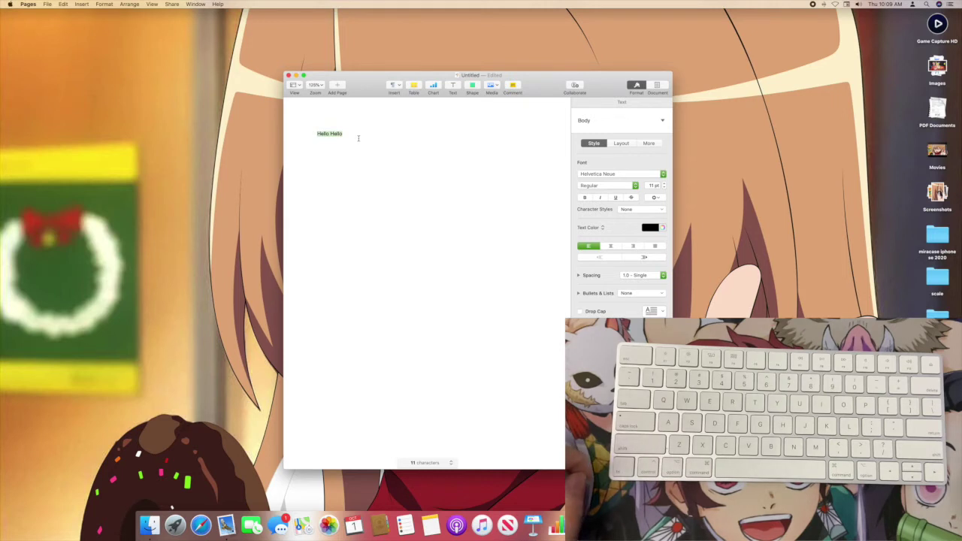
key("super+x")
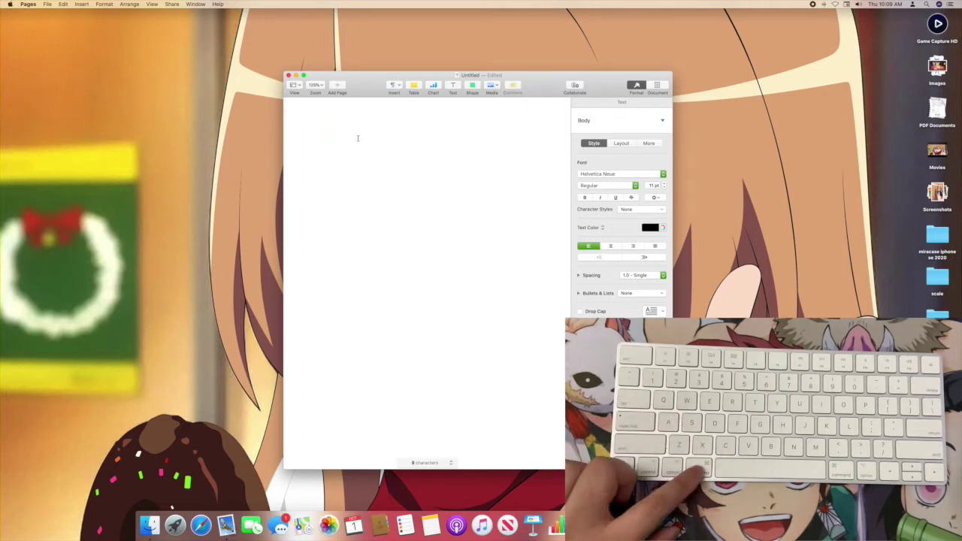
key("super+v")
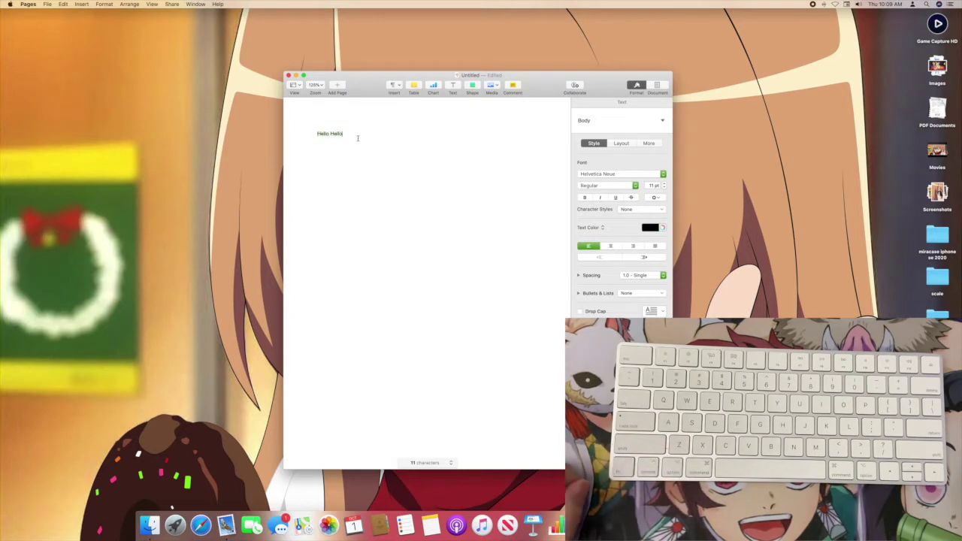
Bring up the document's print settings and dismiss them without printing
key("super+p")
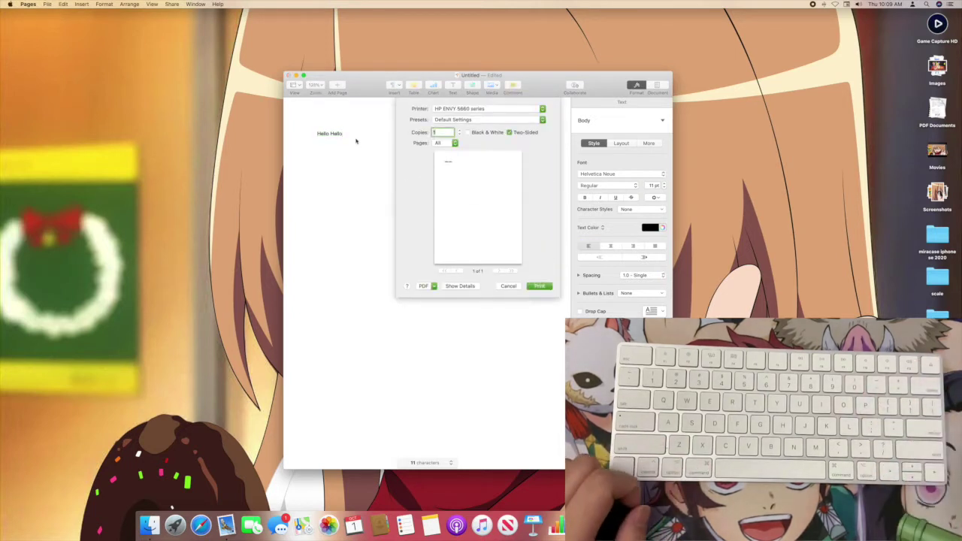
left_click(510, 286)
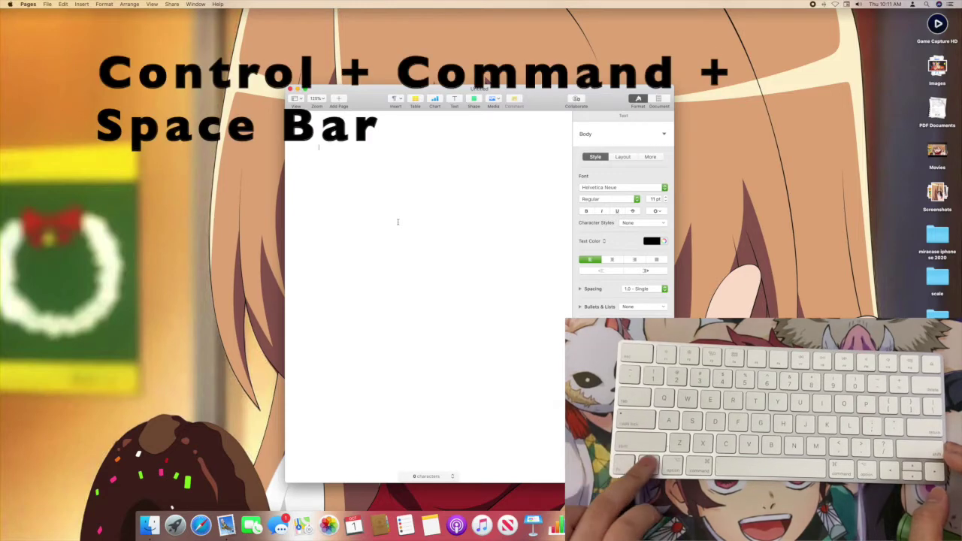
Insert the partying face, heart-eyes and hugging face emojis in a row at the start of the empty document
key("ctrl+super+space")
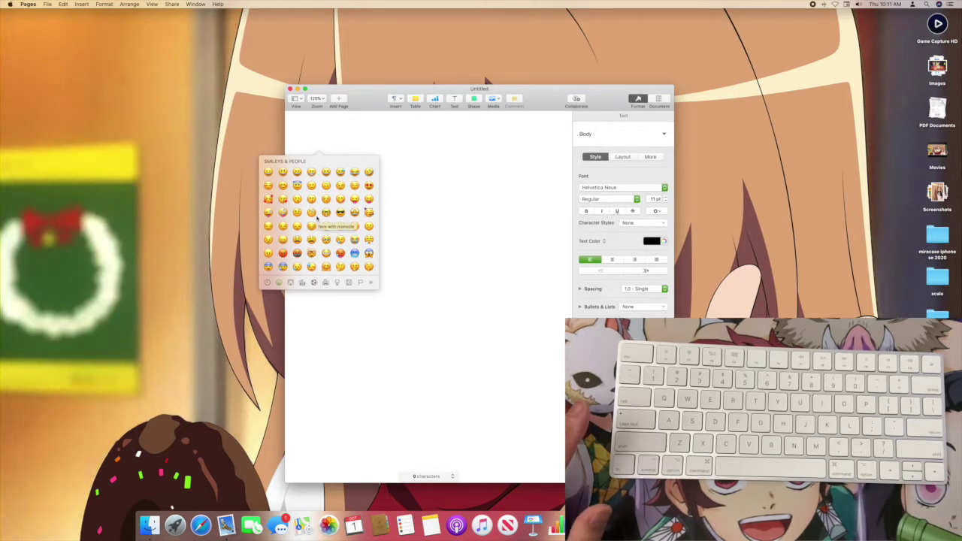
left_click(367, 212)
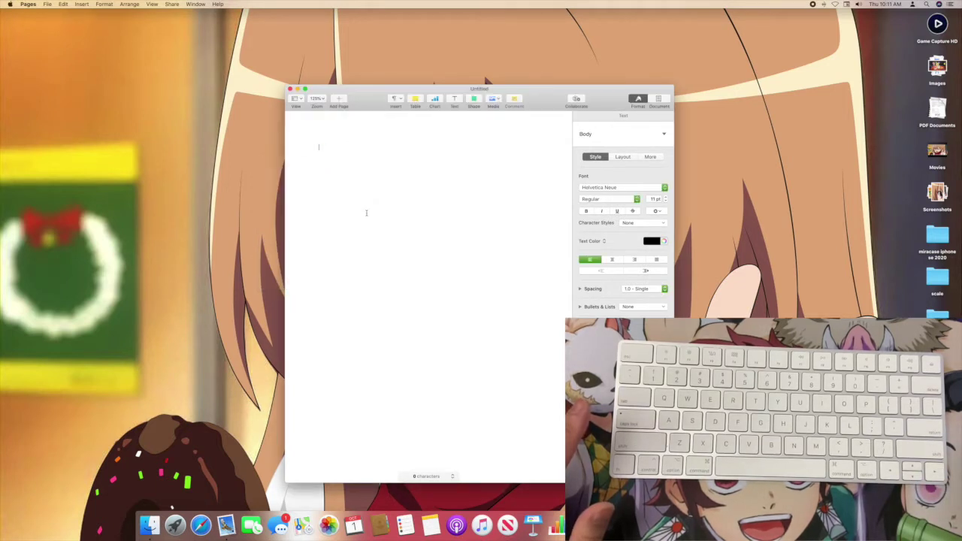
key("ctrl+super+space")
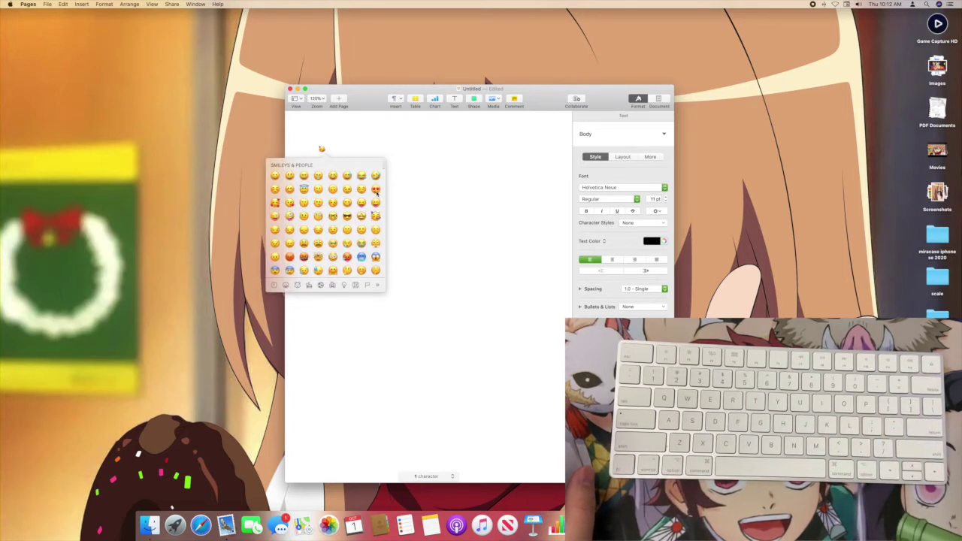
left_click(375, 192)
key("ctrl+super+space")
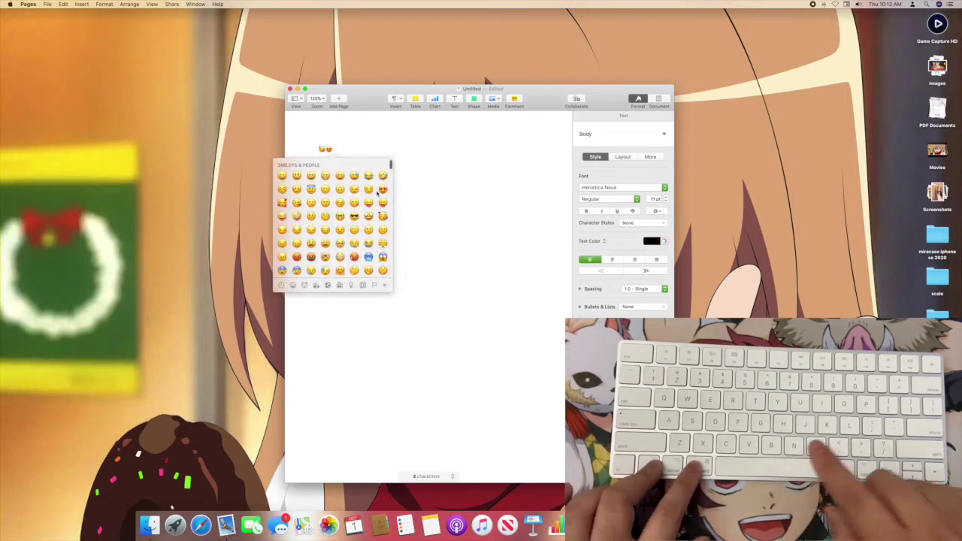
left_click(339, 271)
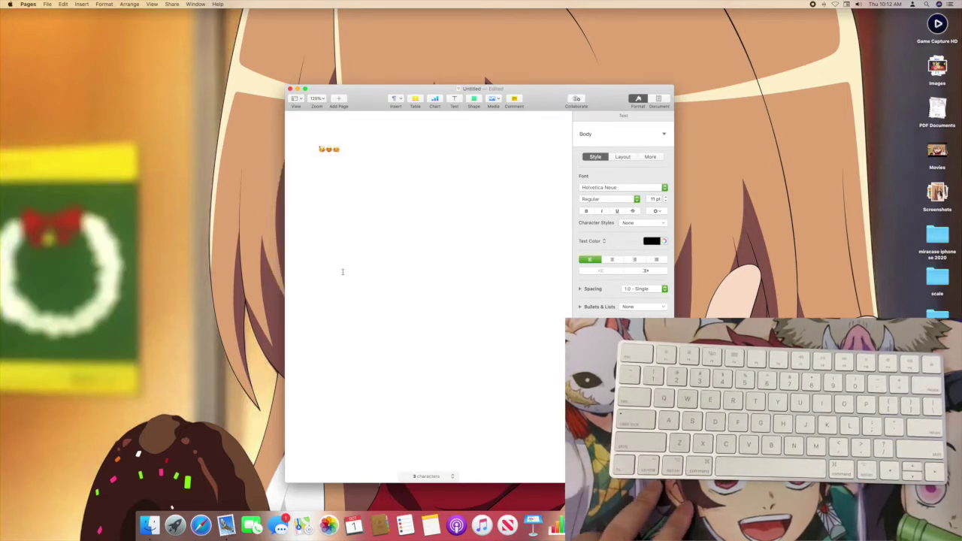
key("ctrl+super+space")
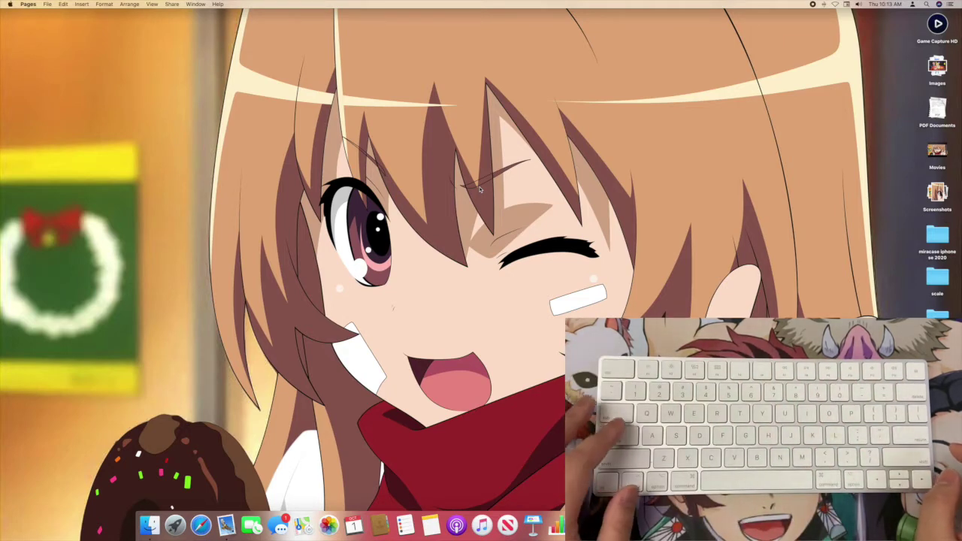
Adjust the display brightness down and up in full increments
key("XF86MonBrightnessUp")
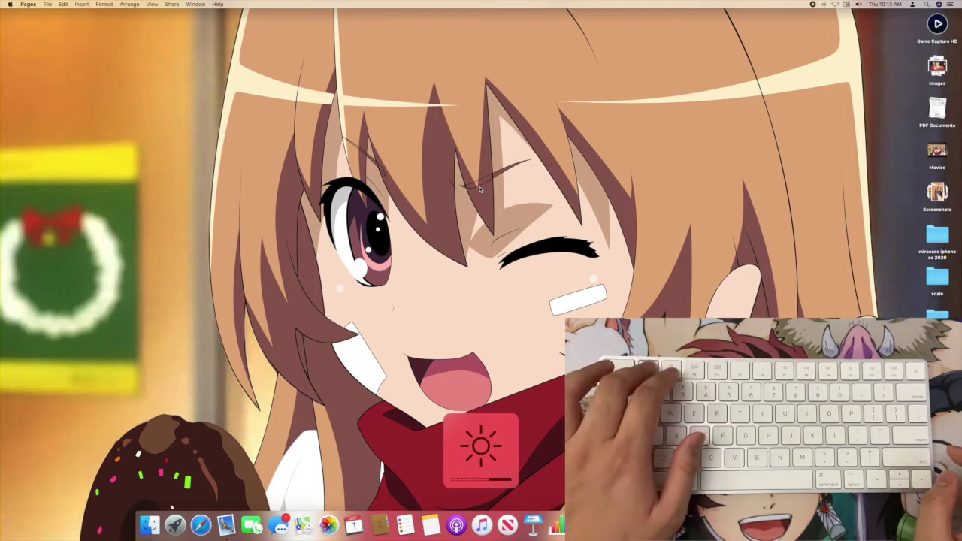
key("XF86MonBrightnessUp")
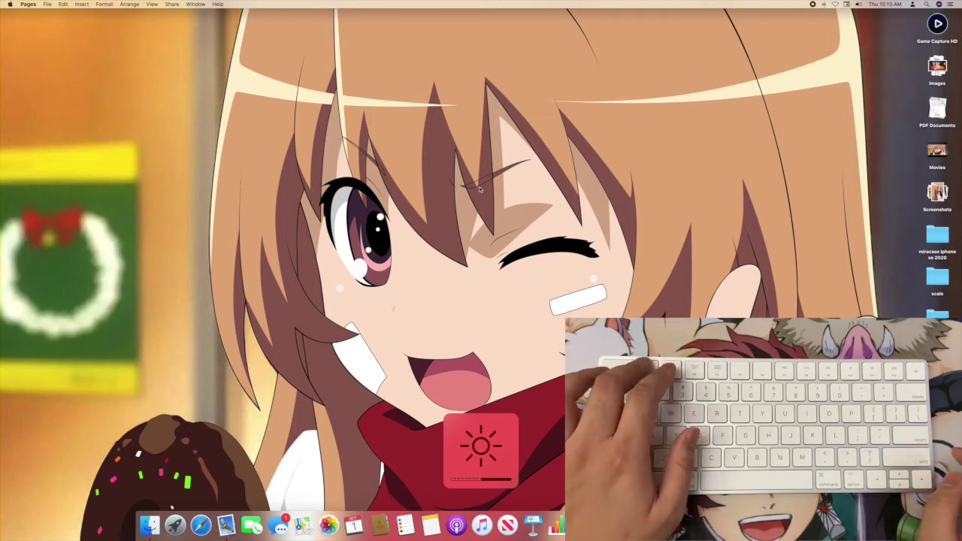
key("XF86MonBrightnessUp")
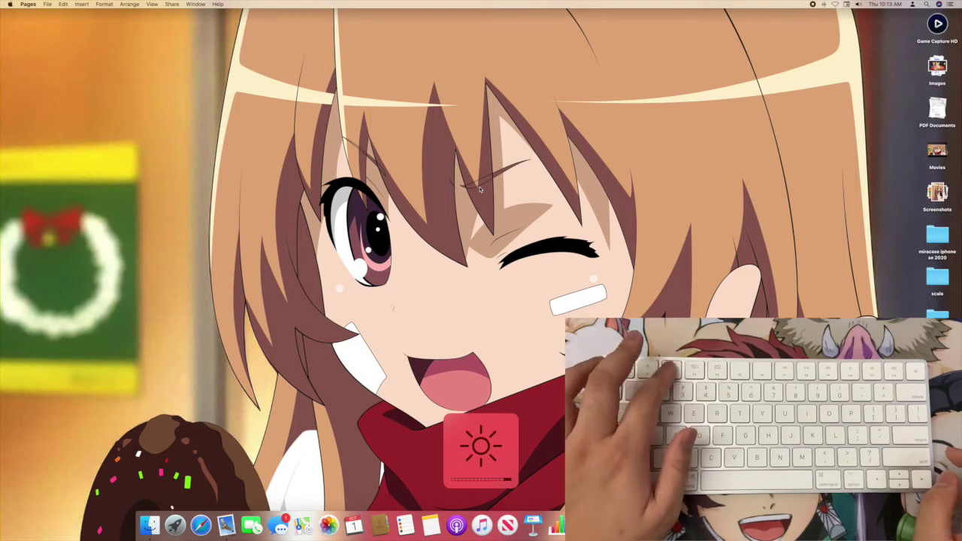
Raise the sound volume in full increments
key("XF86AudioRaiseVolume")
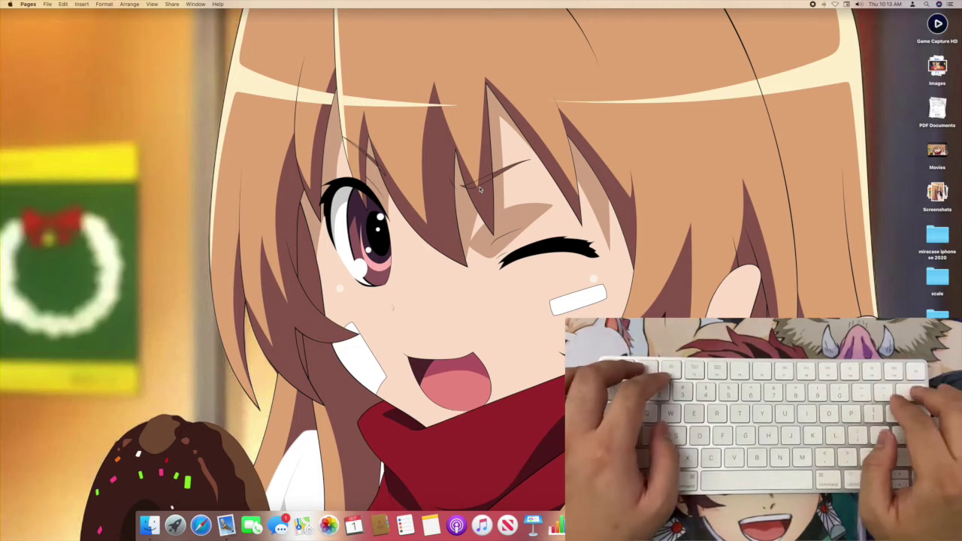
key("XF86AudioRaiseVolume")
key("XF86AudioRaiseVolume")
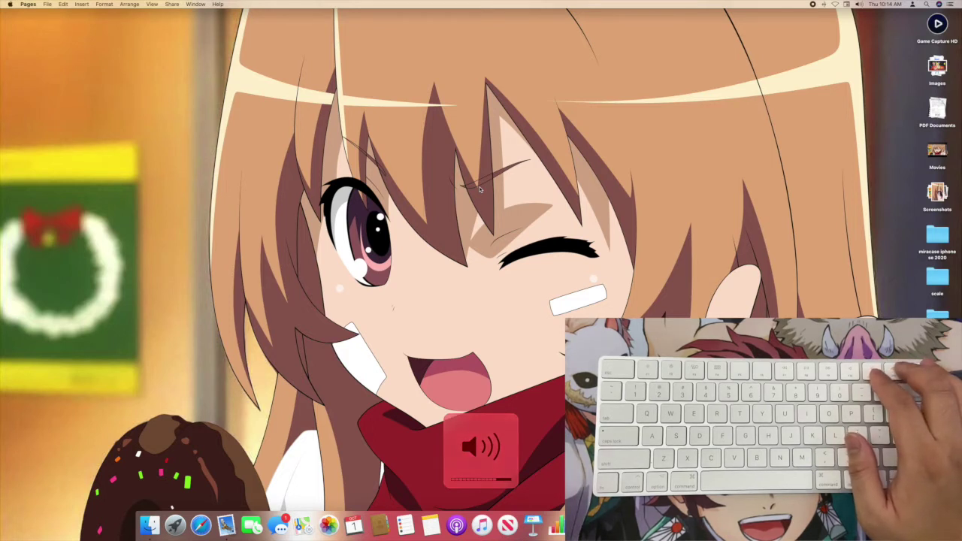
key("XF86AudioRaiseVolume")
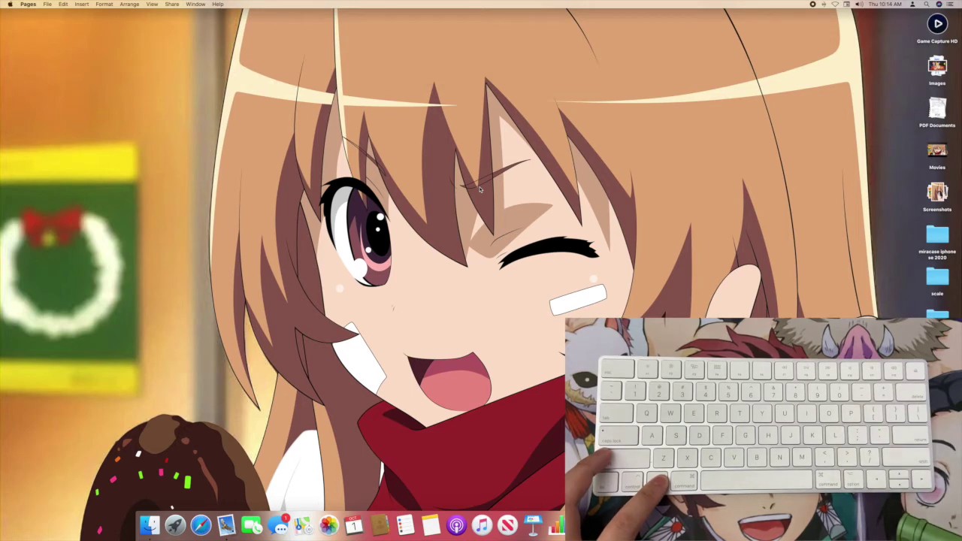
Lower the sound volume, and fine-tune both the volume and the display brightness in small fractional increments
key("alt+shift+XF86AudioRaiseVolume")
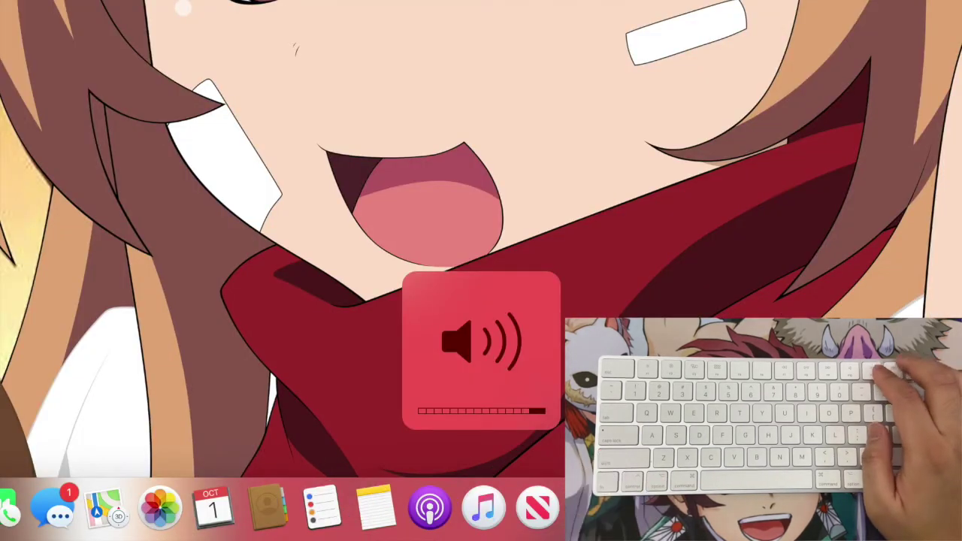
key("XF86AudioLowerVolume")
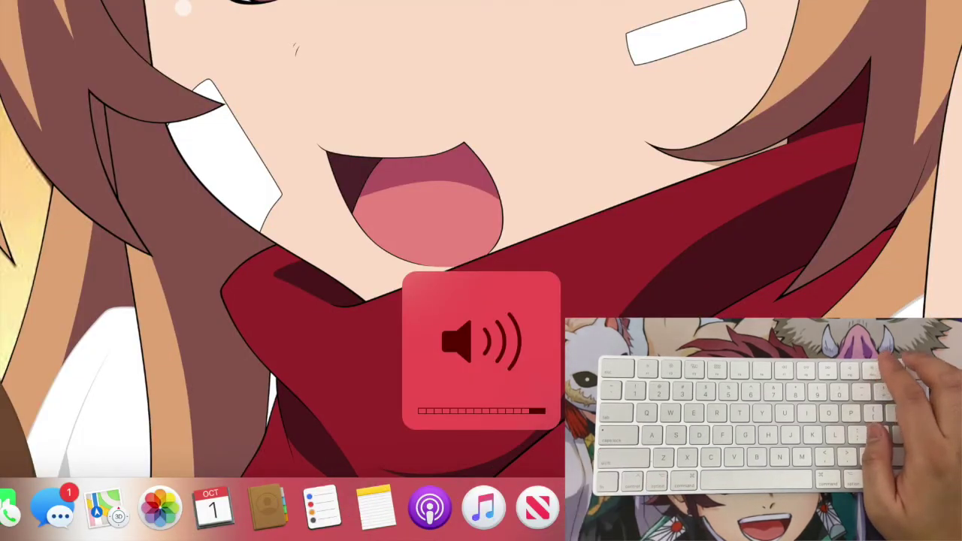
key("XF86AudioLowerVolume")
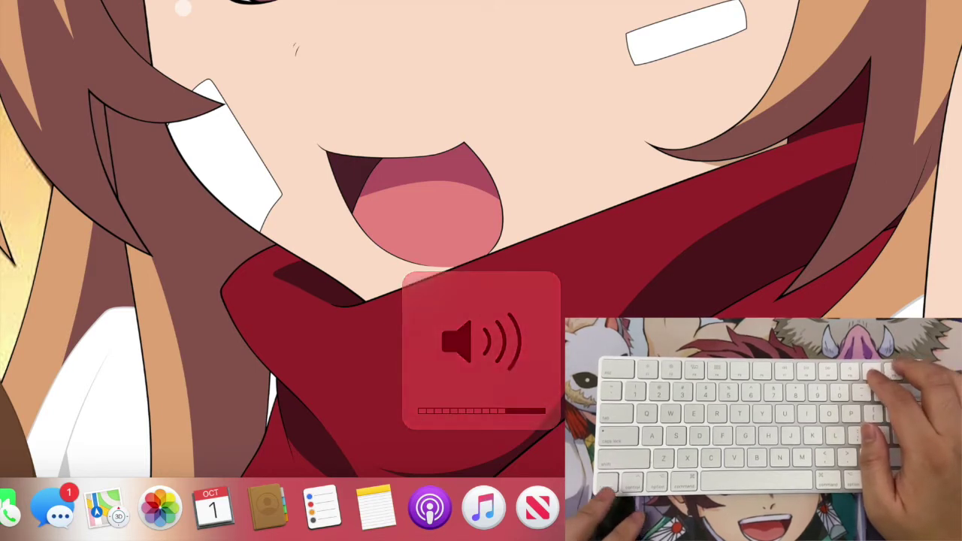
key("alt+shift+XF86AudioRaiseVolume")
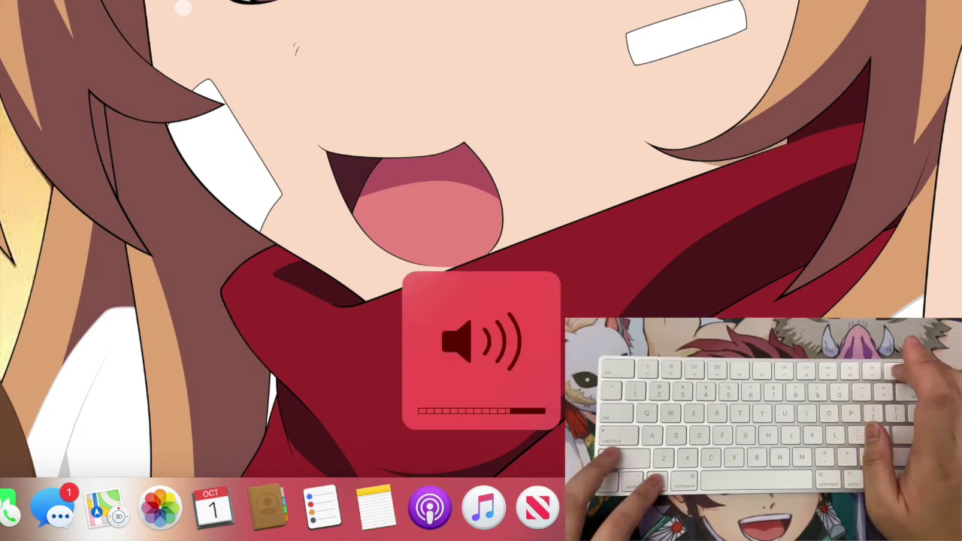
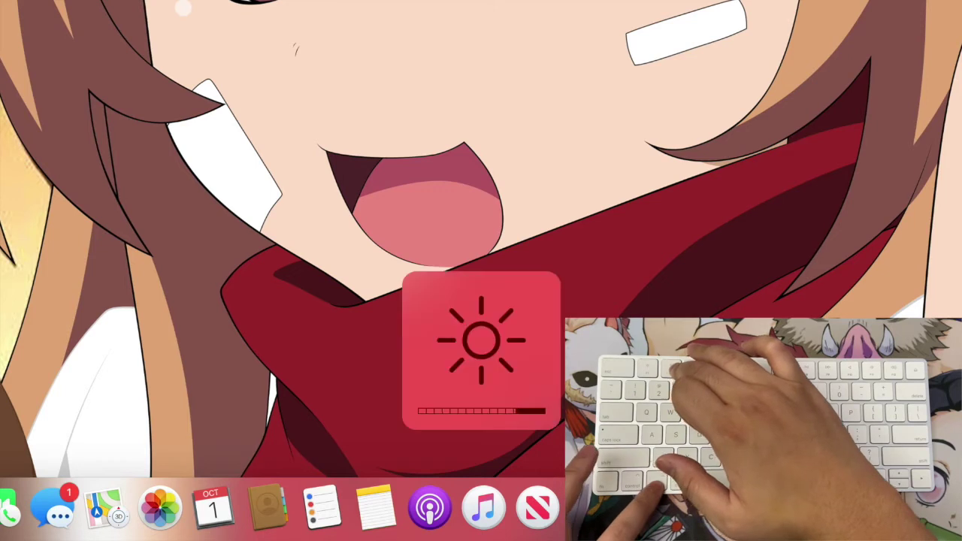
key("F2")
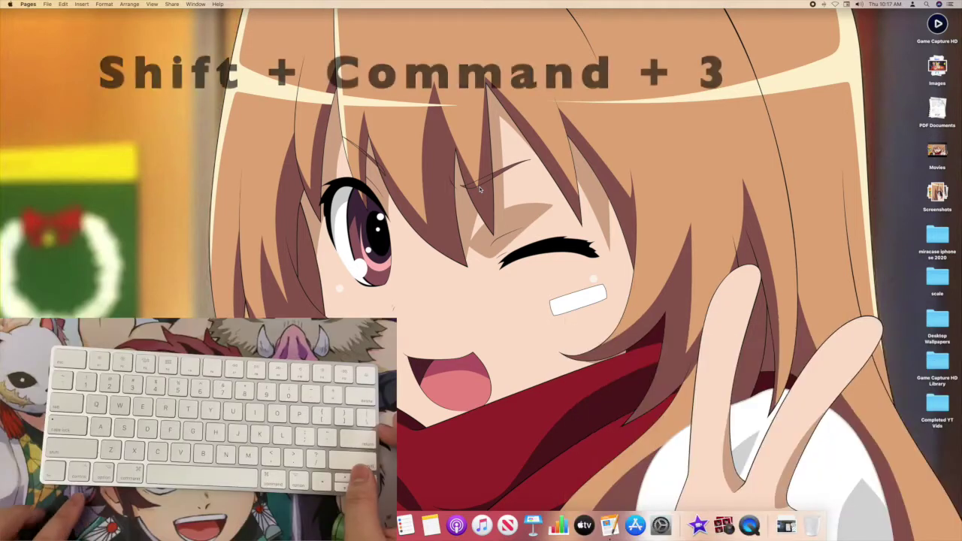
Take one screenshot of the entire screen and another of only the rectangular area around the wallpaper character's open eye
key("shift+super+3")
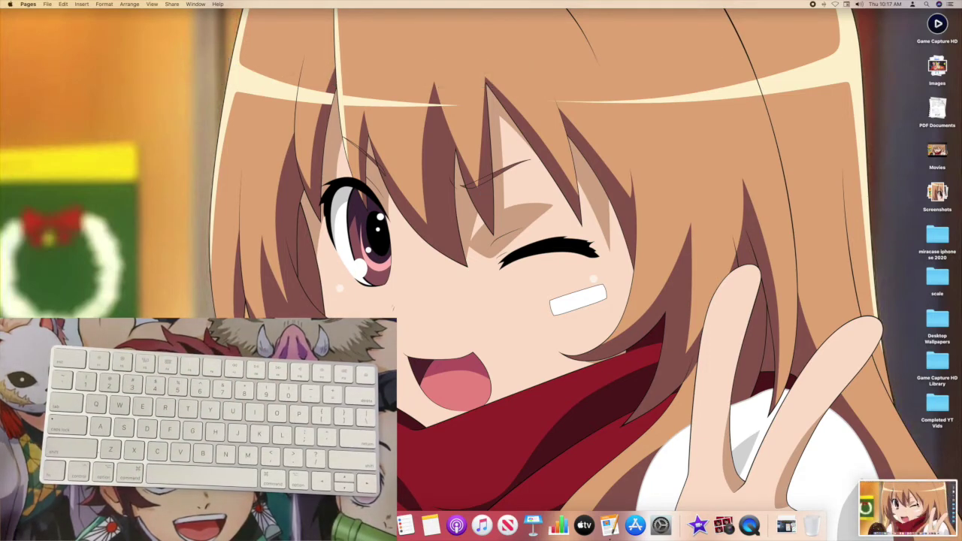
left_click(908, 508)
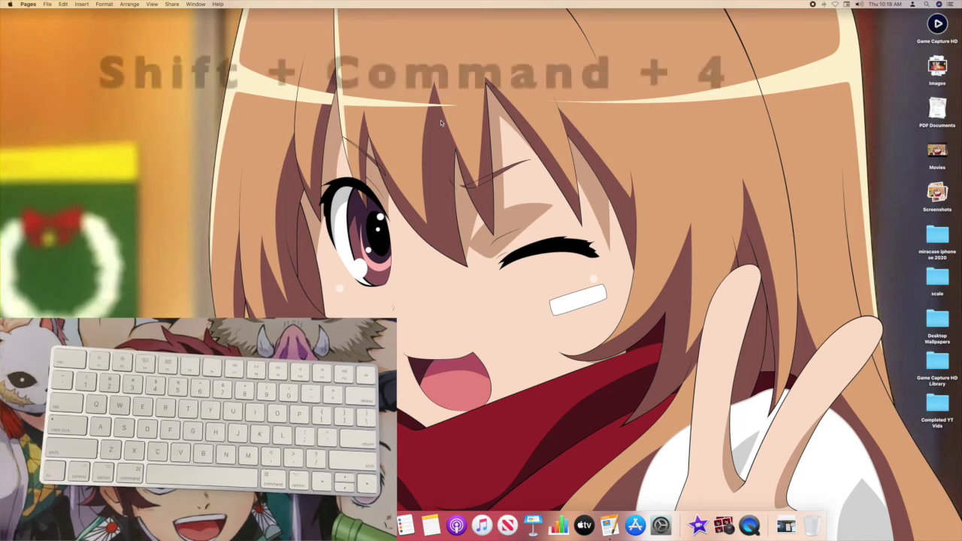
key("shift+super+4")
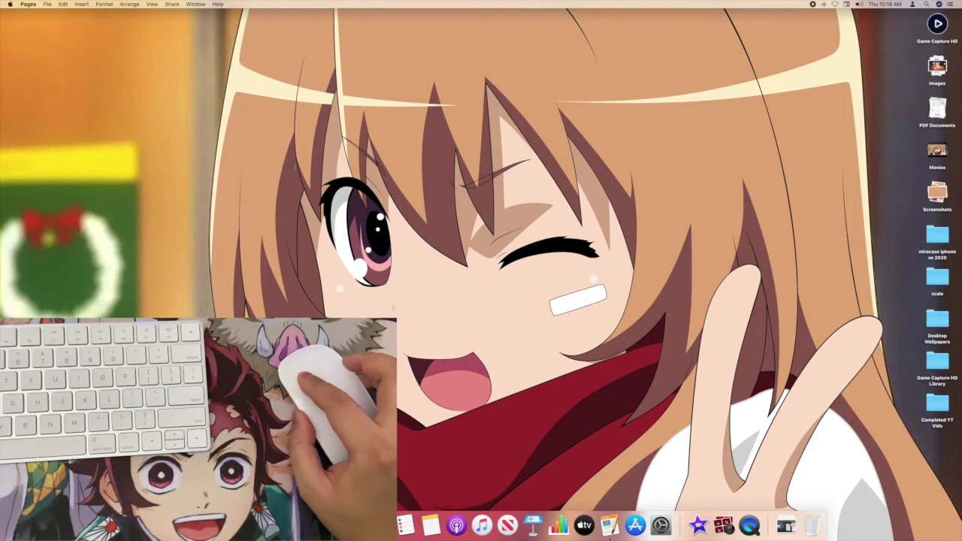
left_click_drag(292, 164, 424, 305)
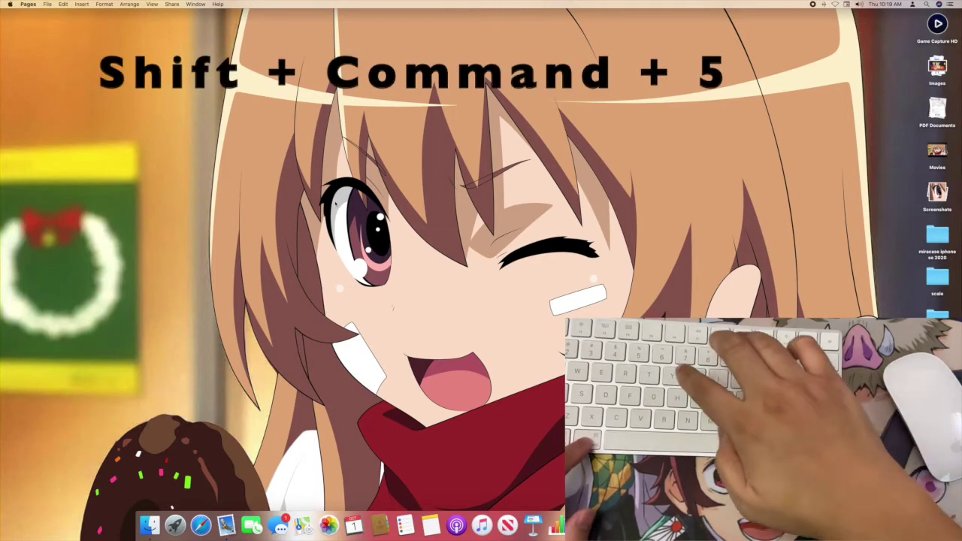
Open the screenshot and screen-recording controls, examine the capture and recording options, and close them
key("shift+super+5")
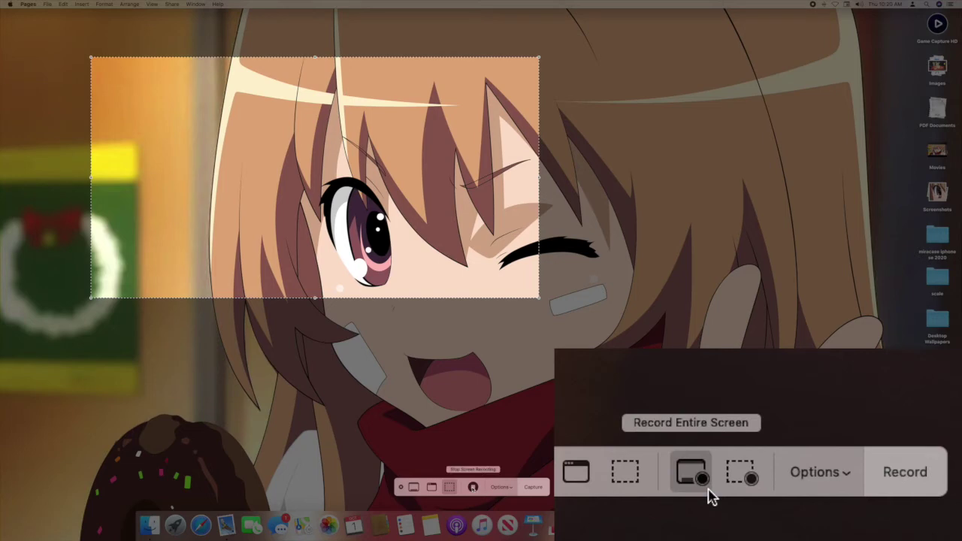
left_click(401, 487)
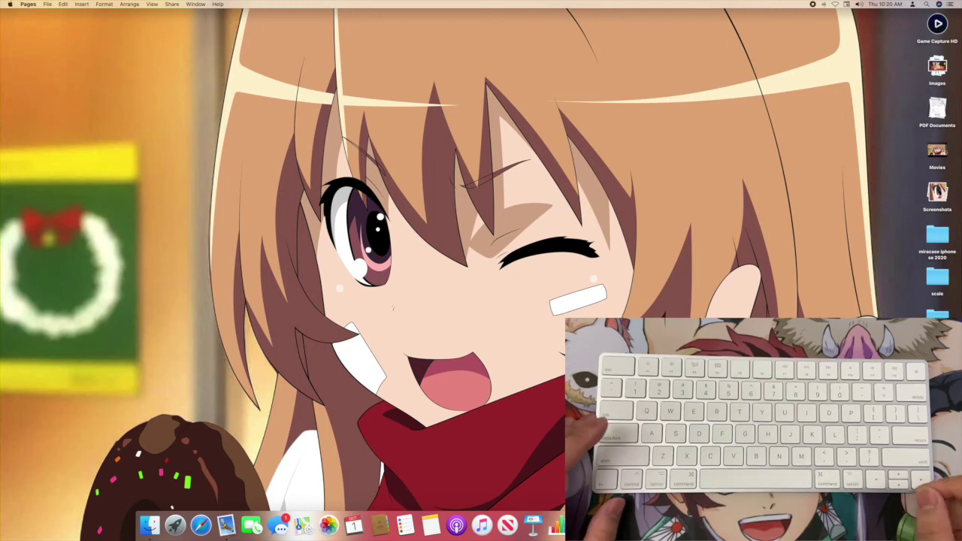
Switch to Safari and open a new browser tab
key("super+Tab")
key("super+t")
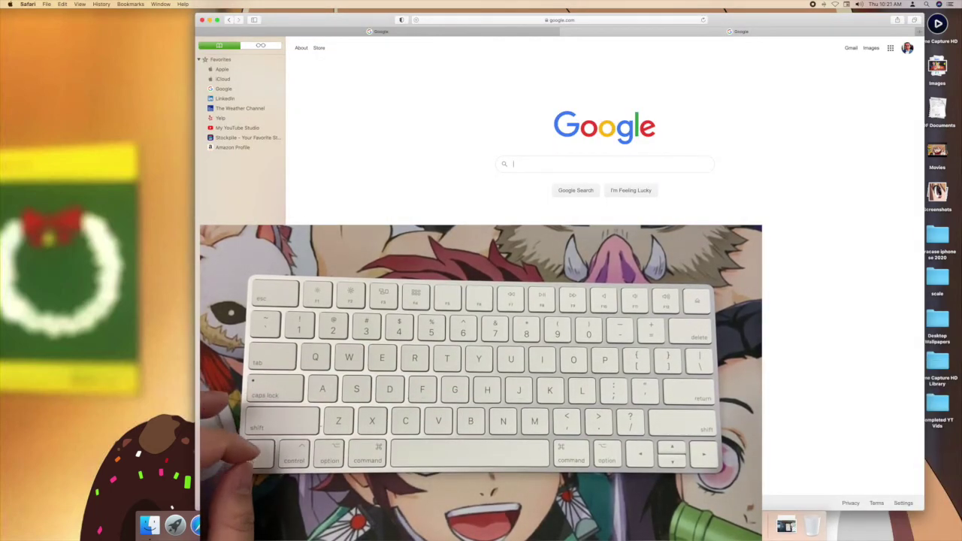
Close the current Google tab, and open ten additional tabs beside the remaining Google tab
key("super+w")
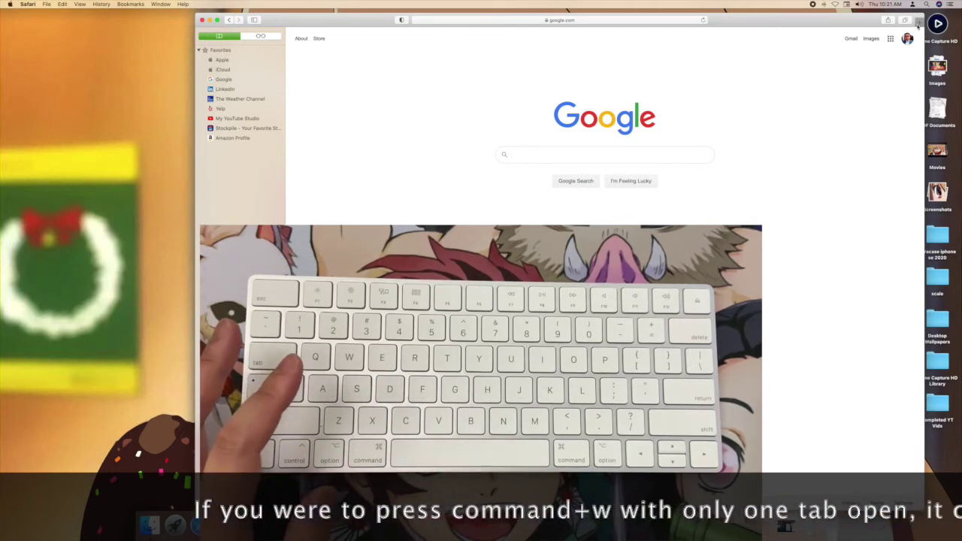
left_click(917, 22)
key("super+t")
key("super+t")
key("super+t")
key("super+t")
key("super+t")
key("super+t")
key("super+t")
key("super+t")
key("super+t")
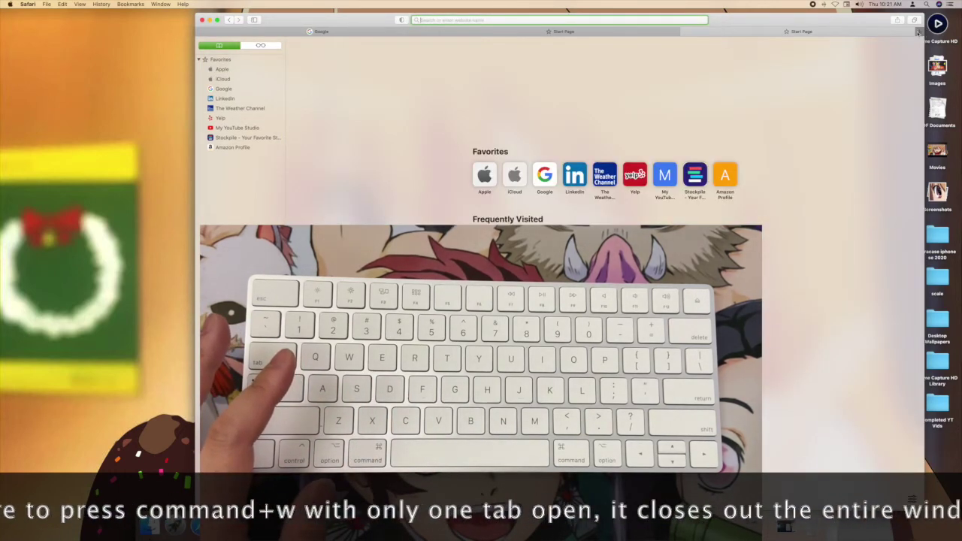
key("super+3")
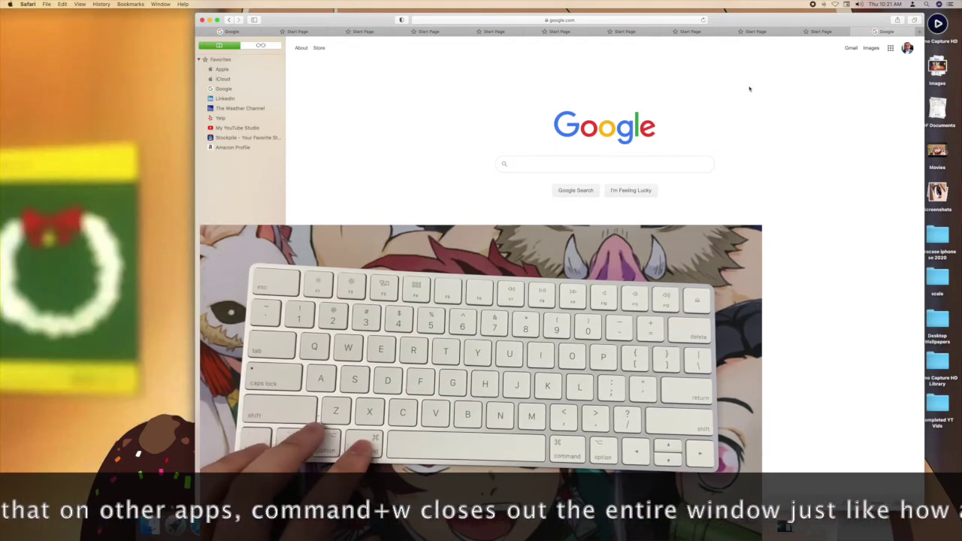
Close every tab except the current Google tab, and quit Safari to return to the desktop
key("alt+super+w")
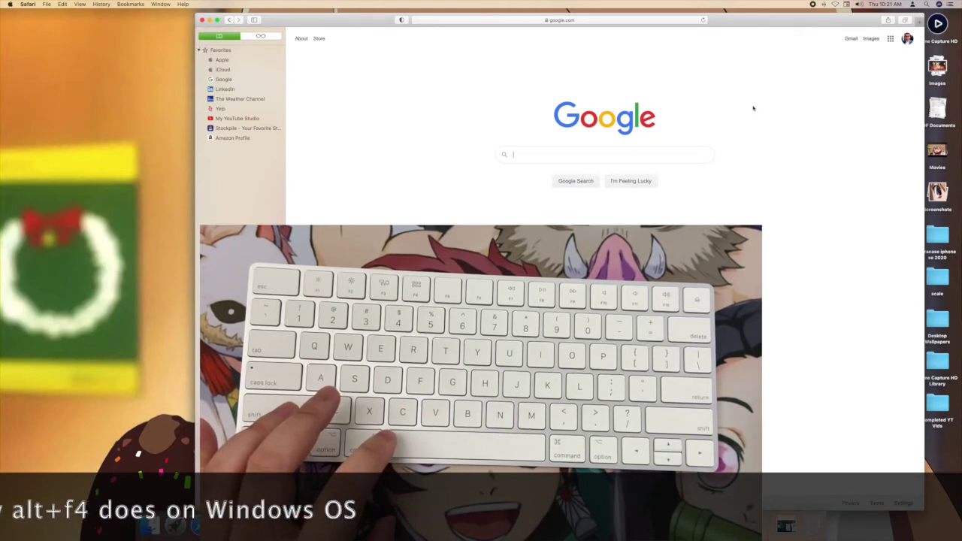
key("super+q")
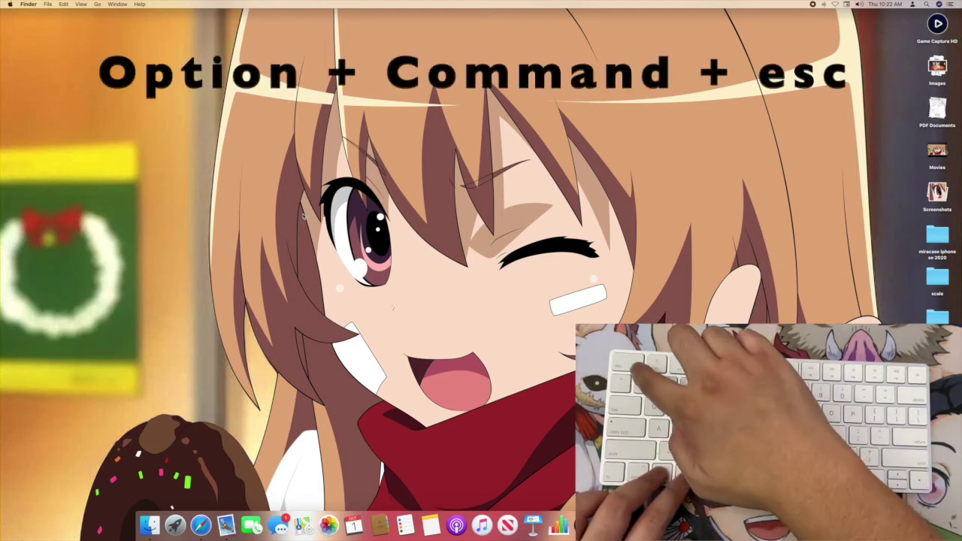
Open the Force Quit Applications window, select various running apps in its list, ending on QuickTime Player, and close the window without force-quitting any
key("alt+super+Escape")
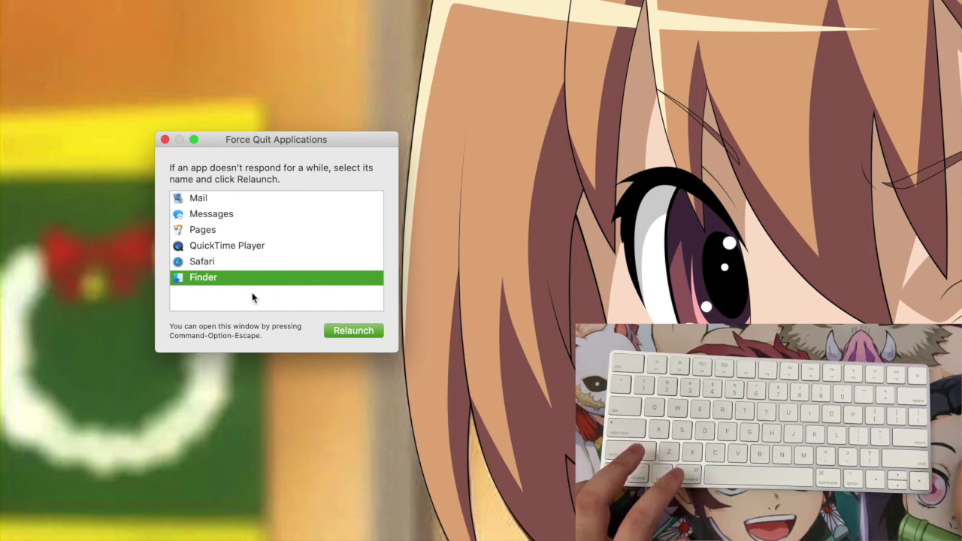
key("Up")
key("Up")
key("Up")
key("Up")
key("Up")
key("Down")
key("Down")
left_click(208, 257)
left_click(218, 228)
left_click(205, 277)
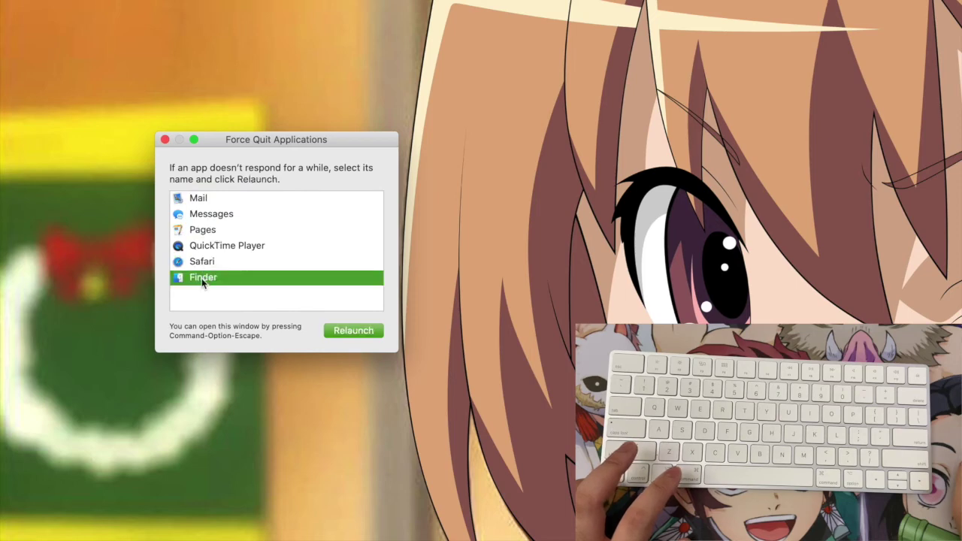
left_click(213, 249)
left_click(211, 213)
key("Up")
left_click(186, 246)
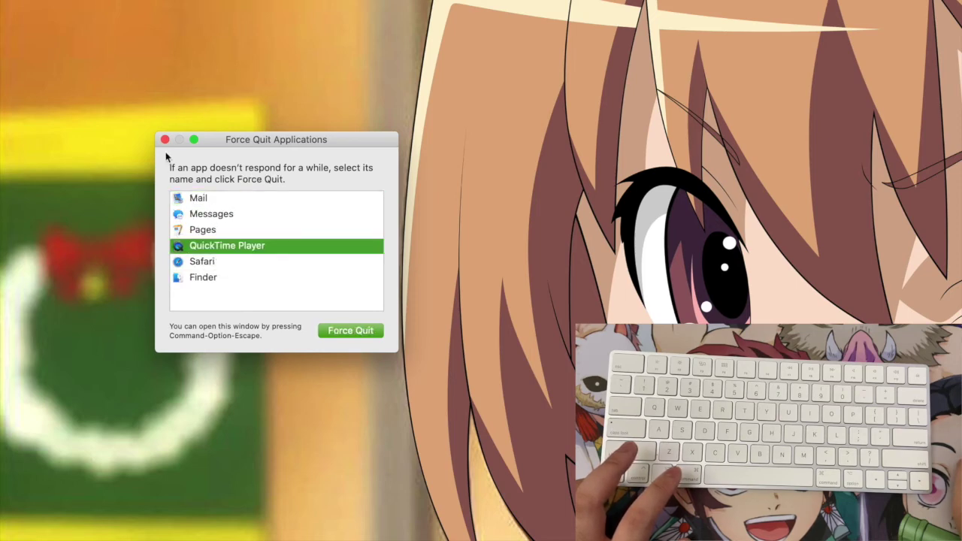
left_click(165, 141)
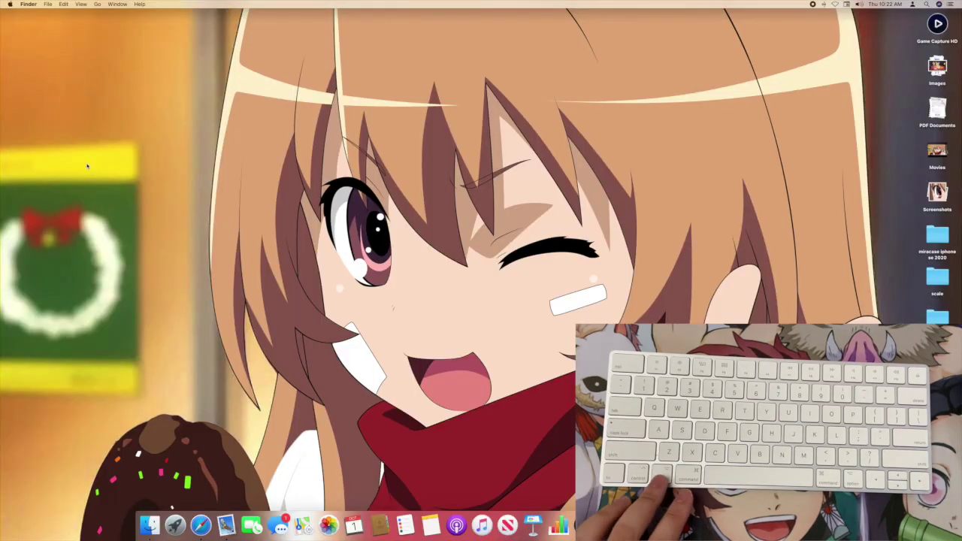